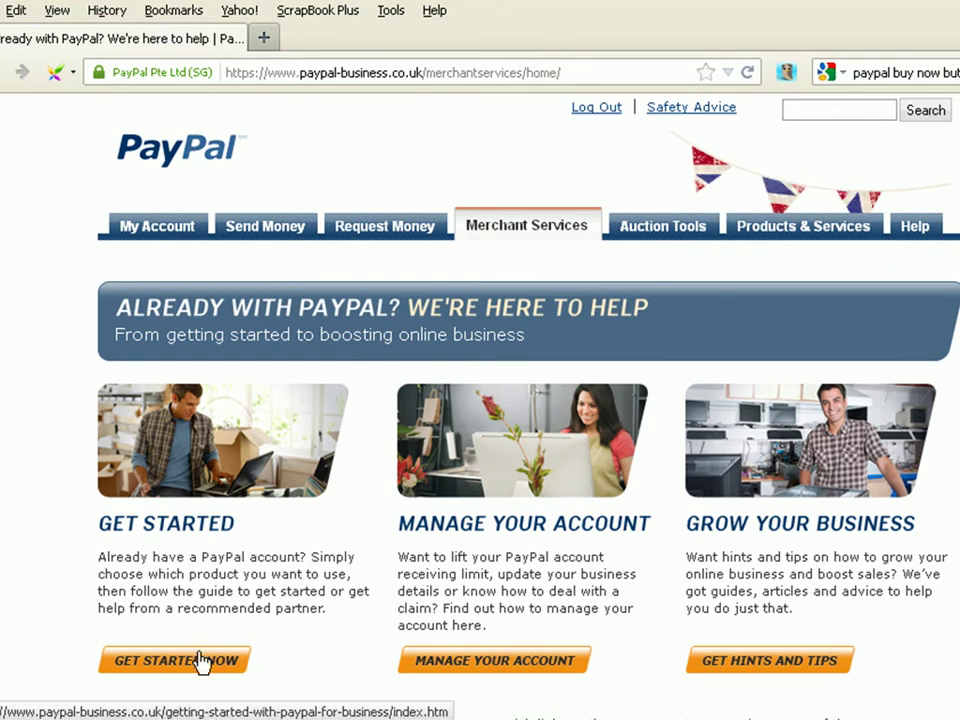
# Open the business getting-started guide, then the Website Payments Standard page, and scroll to the button types
pyautogui.click(200, 660)
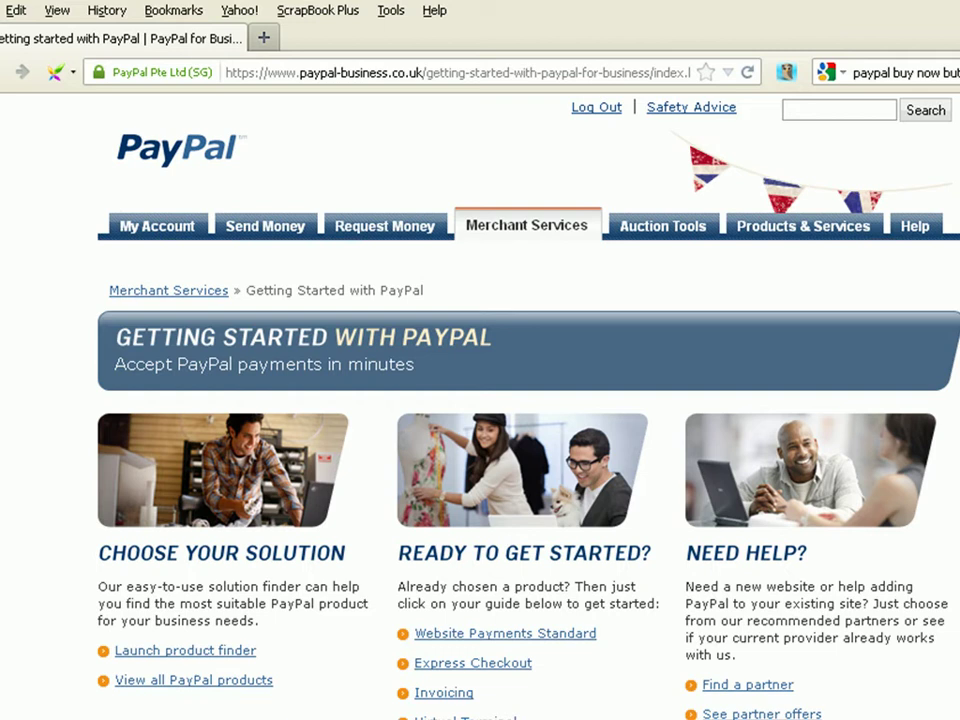
pyautogui.scroll(-3, 643, 564)
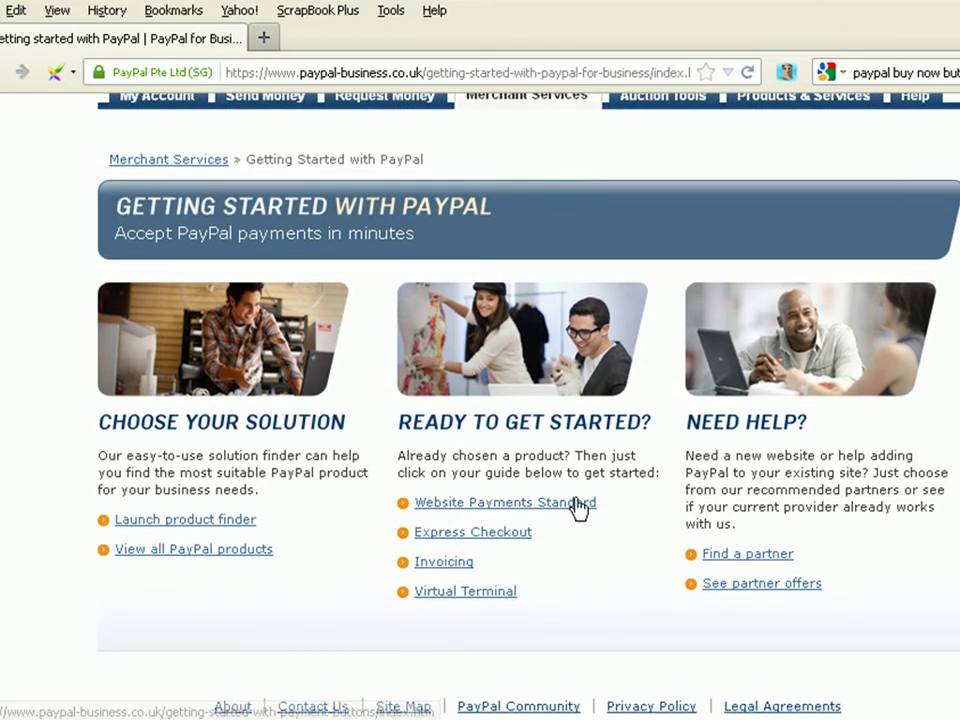
pyautogui.click(578, 505)
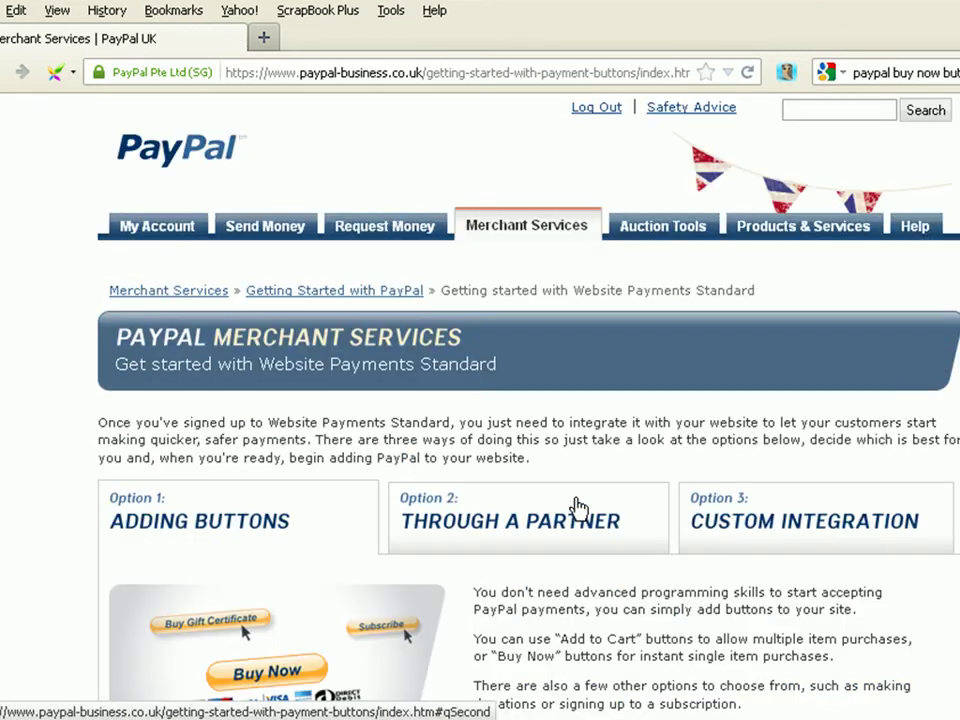
pyautogui.scroll(-8, 528, 420)
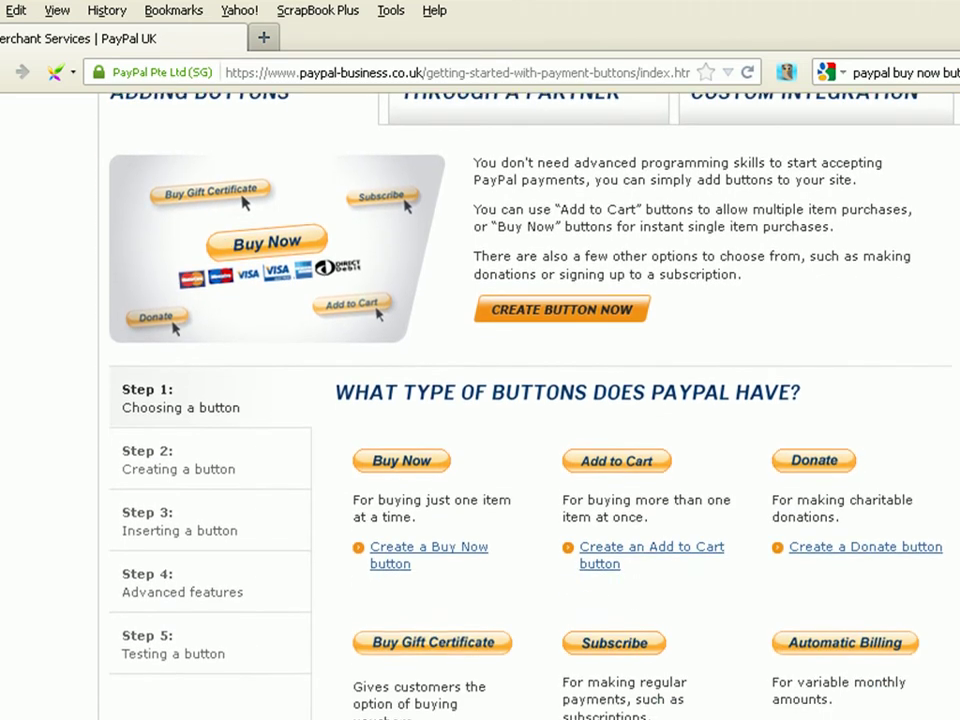
pyautogui.scroll(-4, 528, 420)
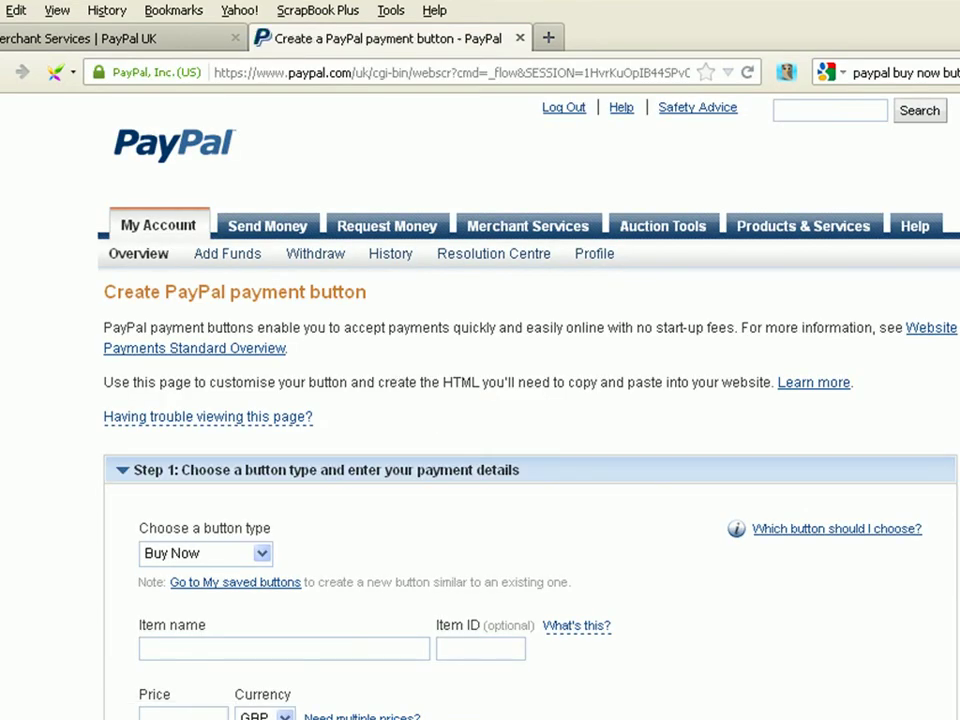
# Keep Buy Now as the choice in the 'Choose a button type' dropdown
pyautogui.scroll(-4, 170, 335)
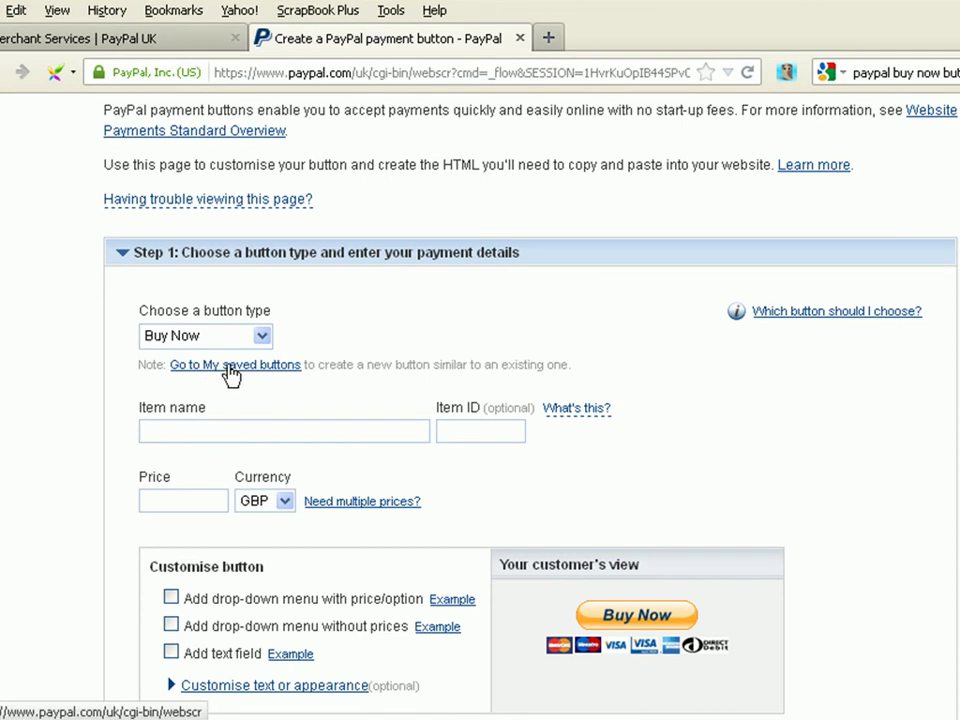
pyautogui.click(262, 338)
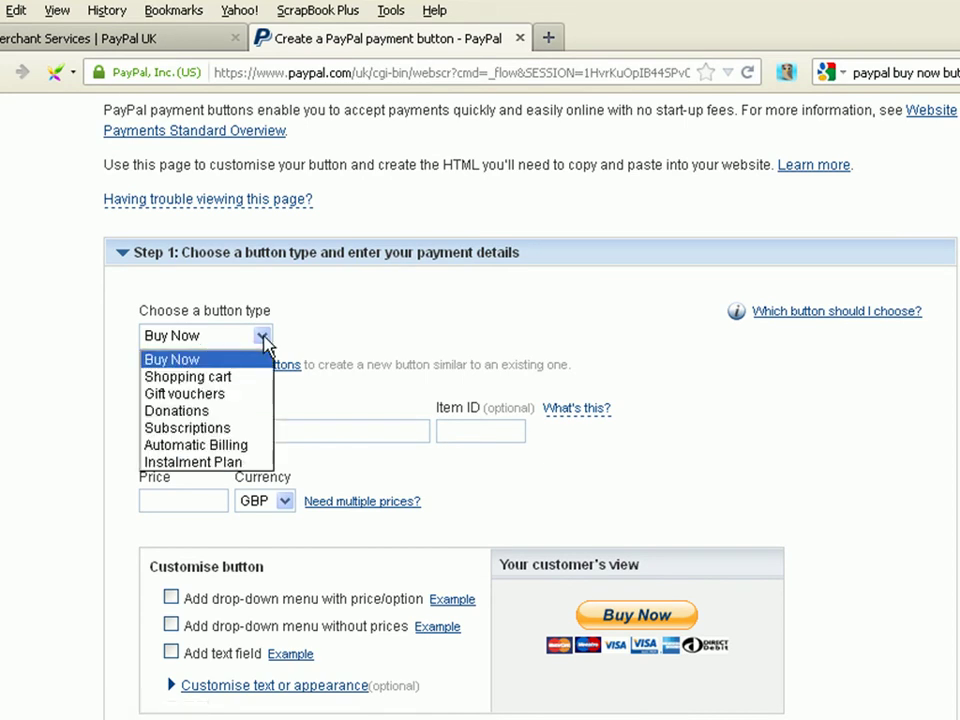
pyautogui.click(262, 340)
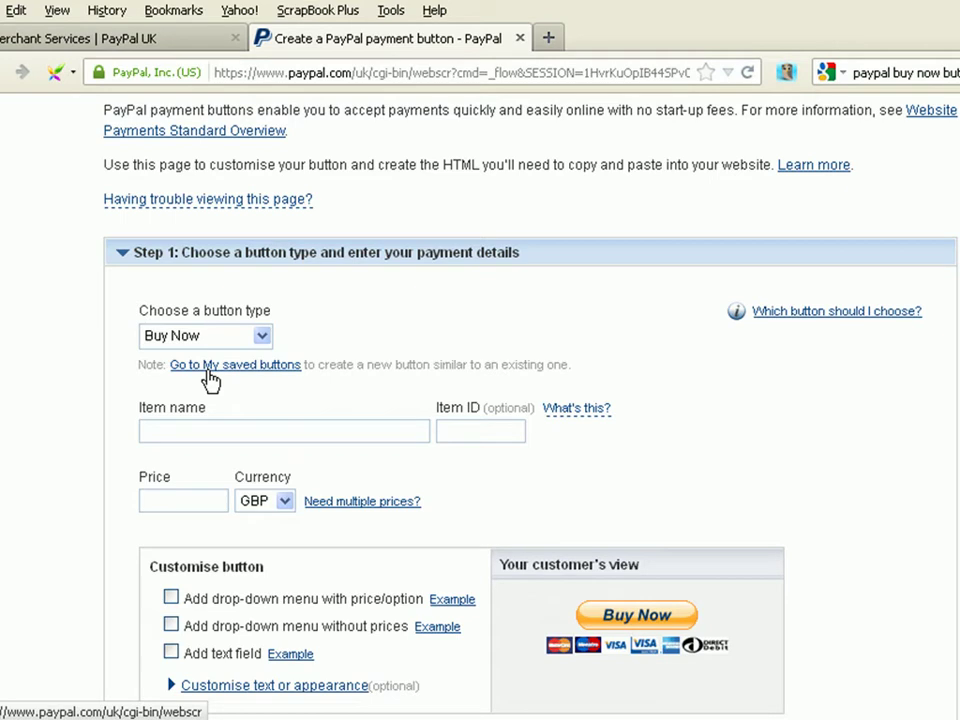
# Enter item name 'Tshirt', item ID '002' and price 0.10
pyautogui.click(238, 430)
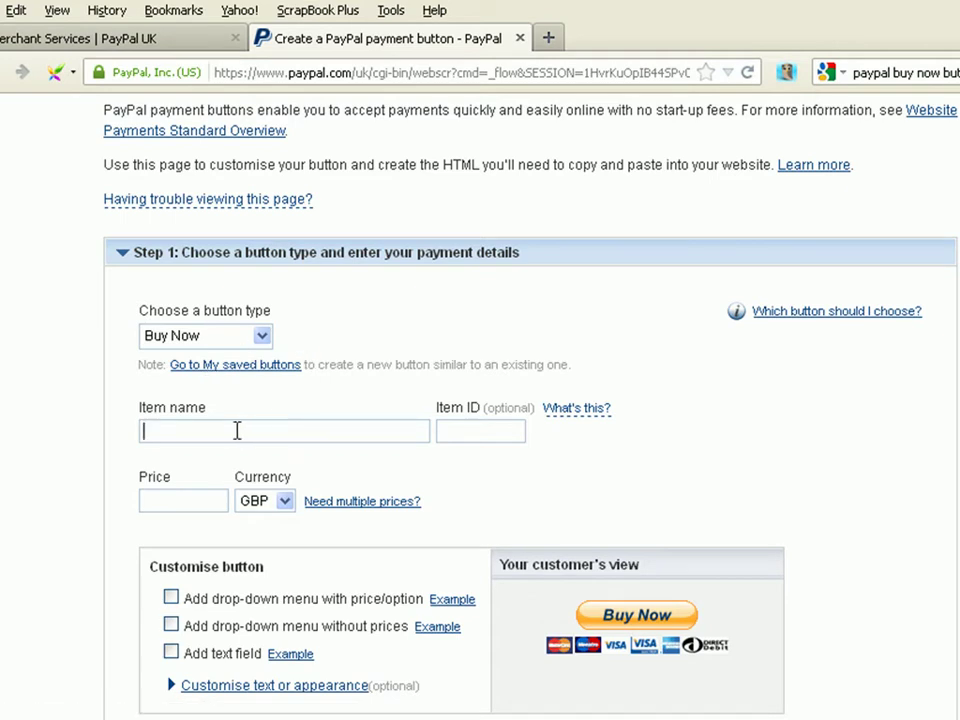
pyautogui.write('T')
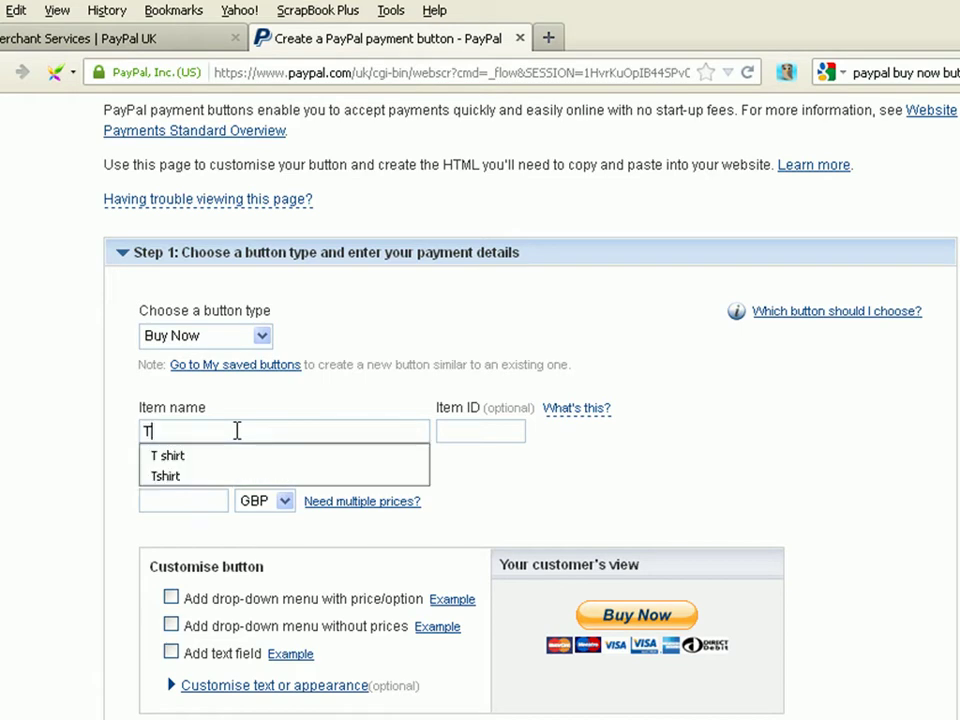
pyautogui.click(178, 476)
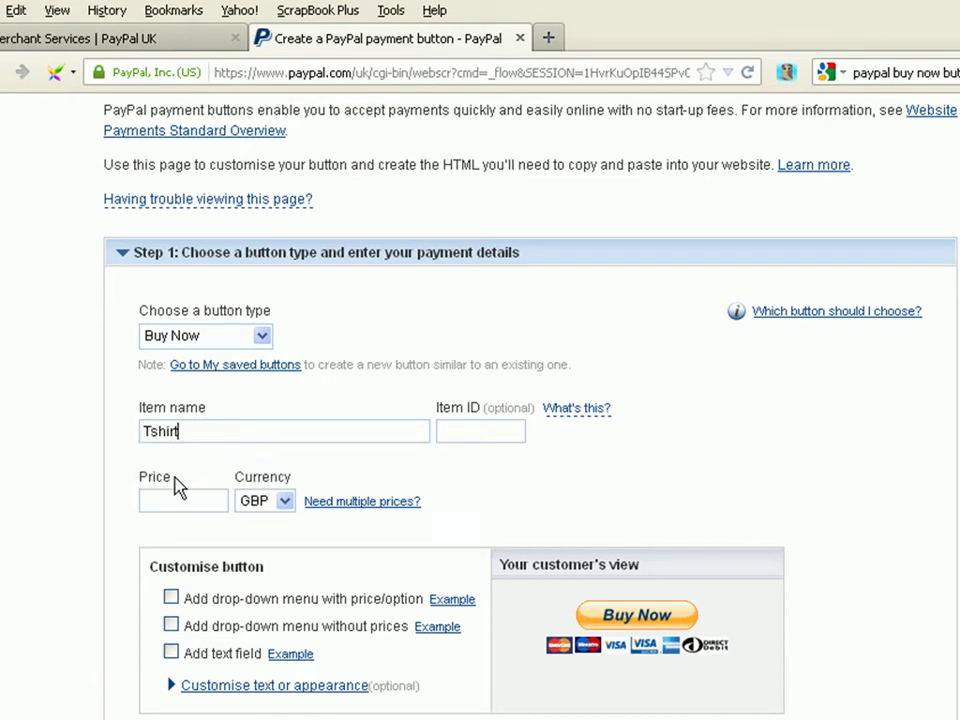
pyautogui.click(488, 430)
pyautogui.write('002')
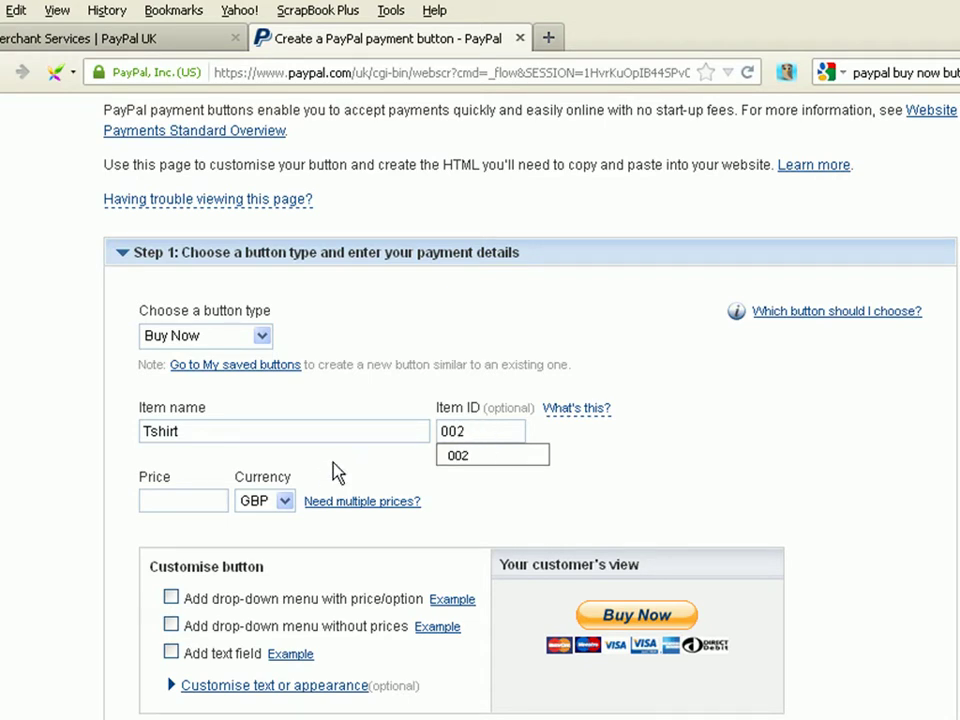
pyautogui.click(204, 497)
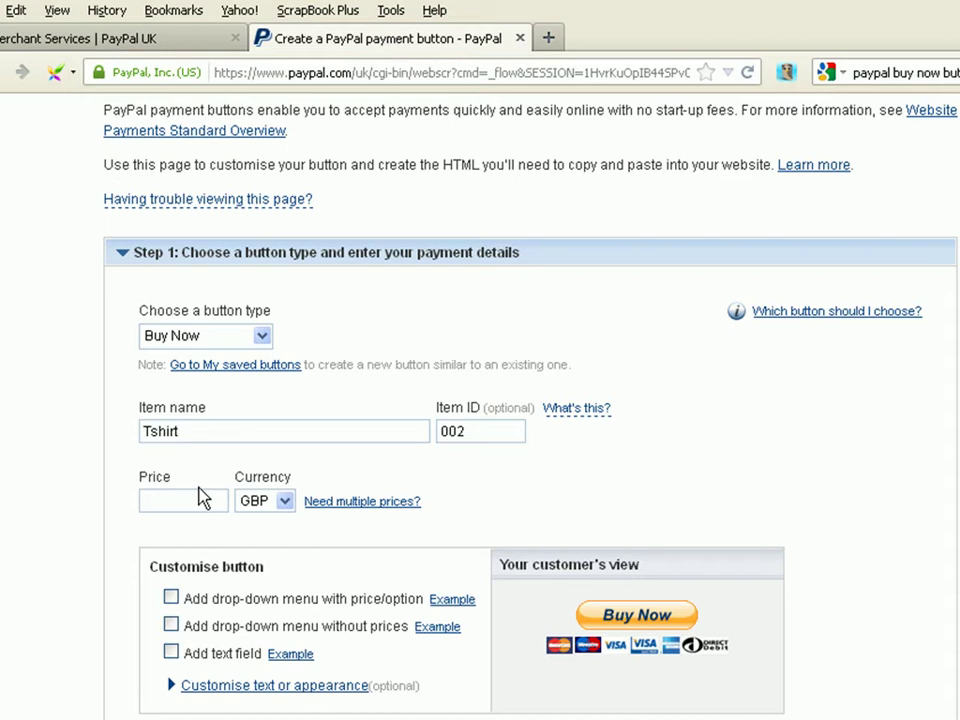
pyautogui.write('0.10')
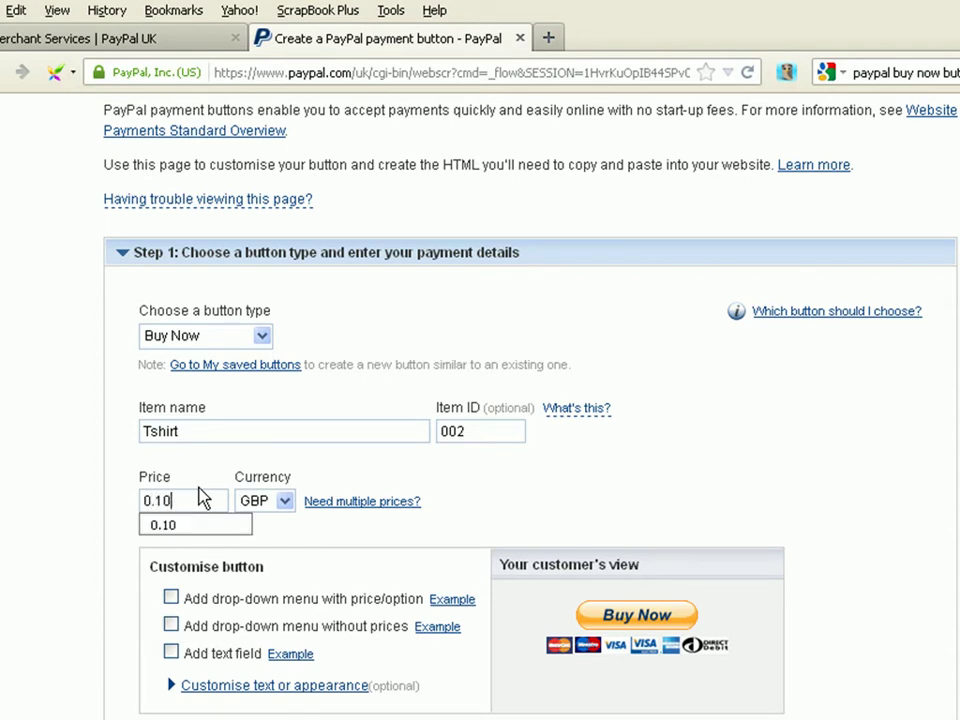
pyautogui.click(200, 476)
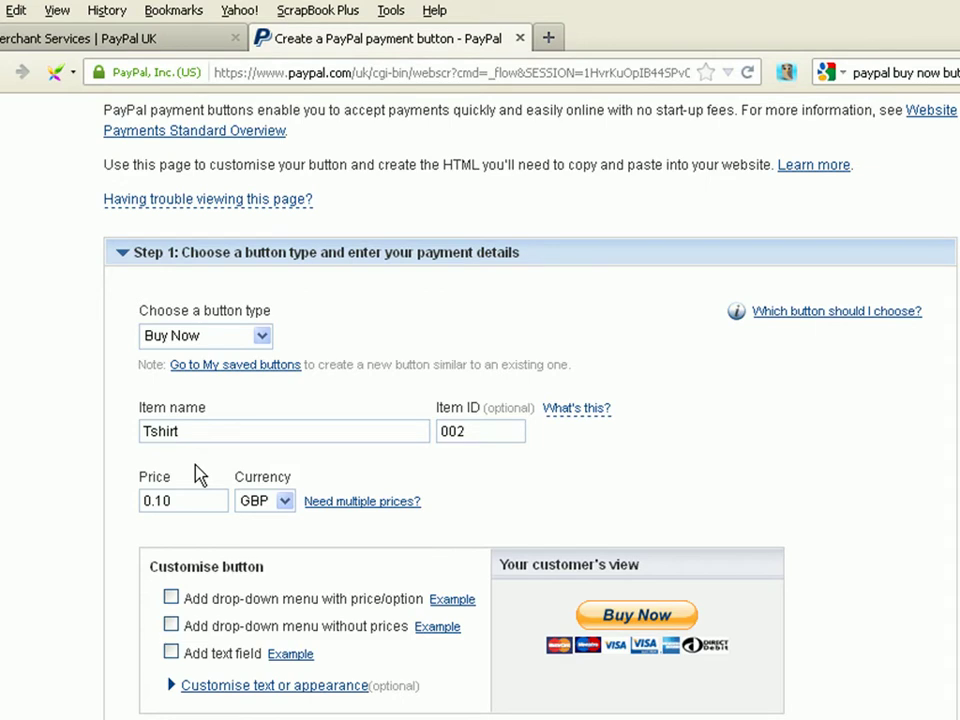
pyautogui.scroll(-4, 480, 400)
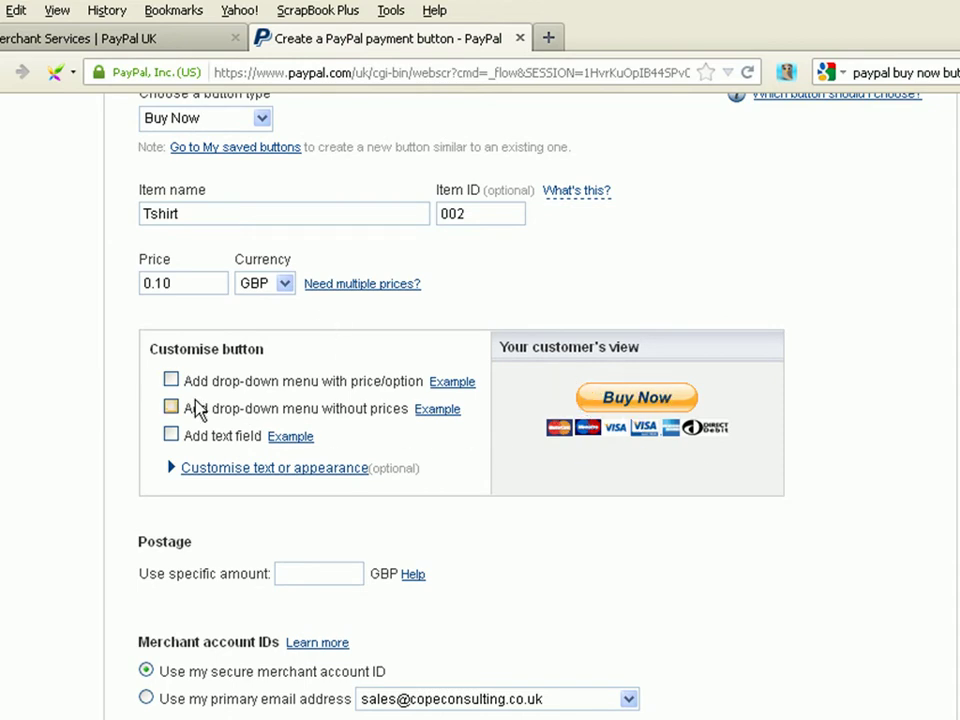
pyautogui.click(171, 381)
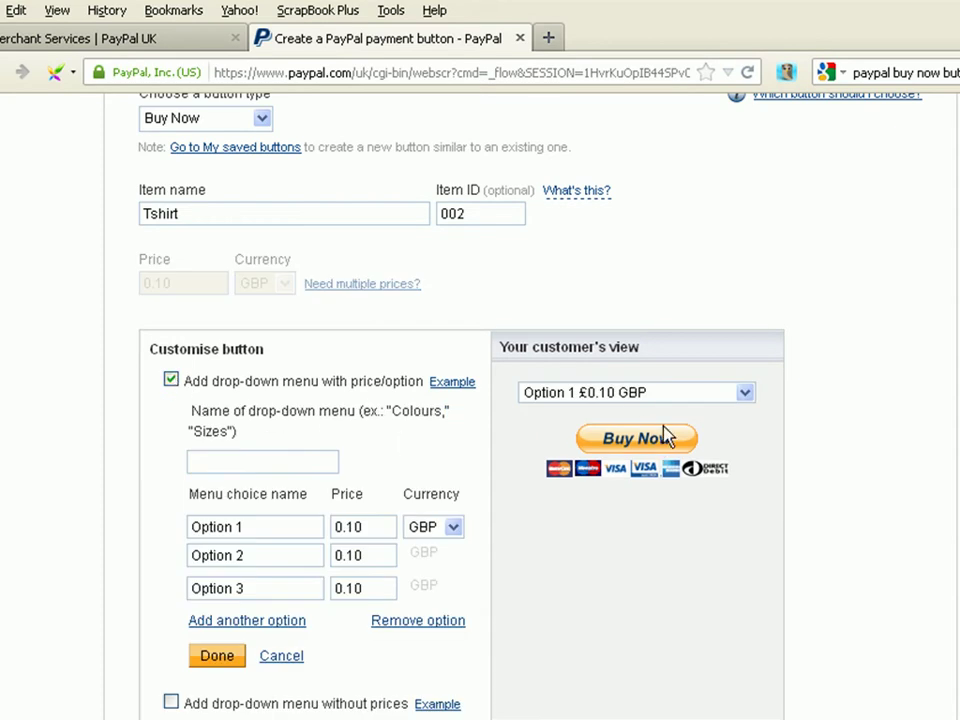
pyautogui.click(171, 381)
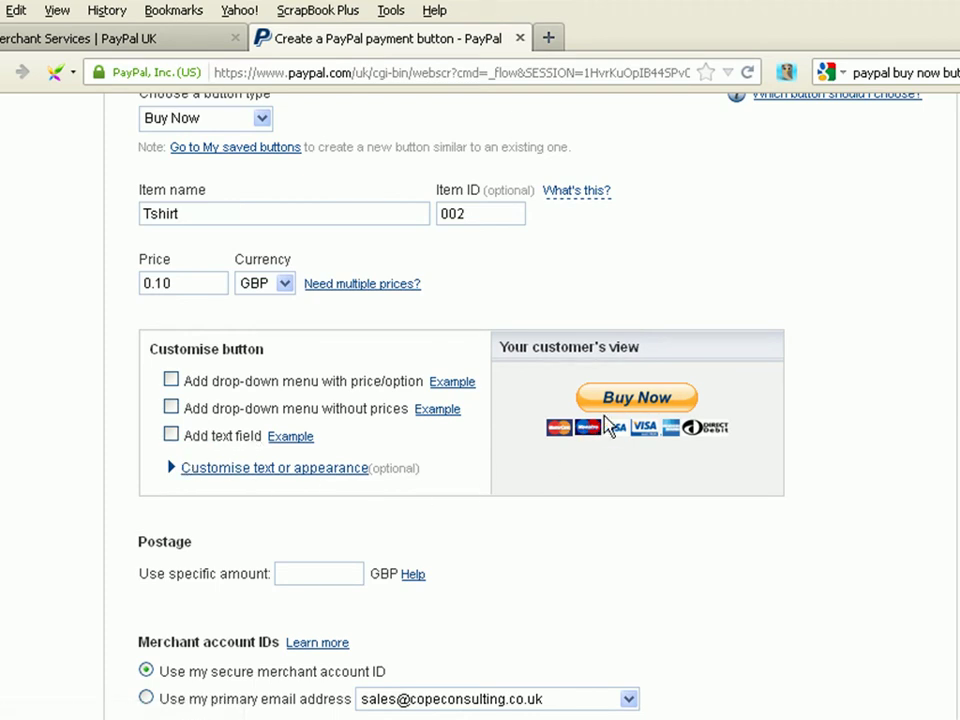
# Keep card logos and 'Buy Now' wording, then switch to 'Use your own button image'
pyautogui.click(327, 472)
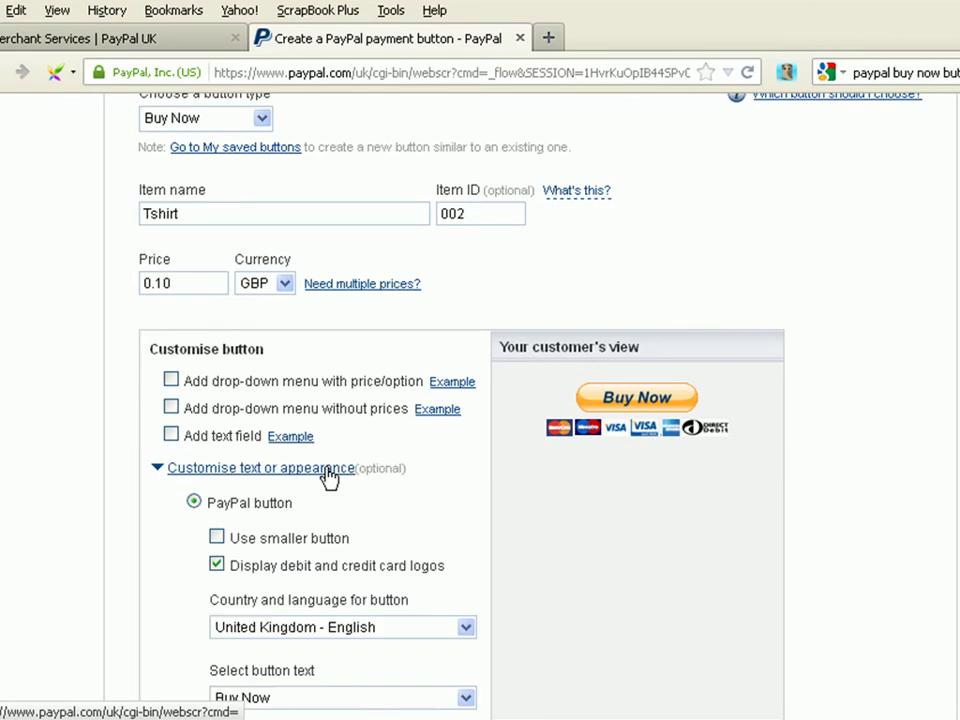
pyautogui.scroll(-3, 548, 411)
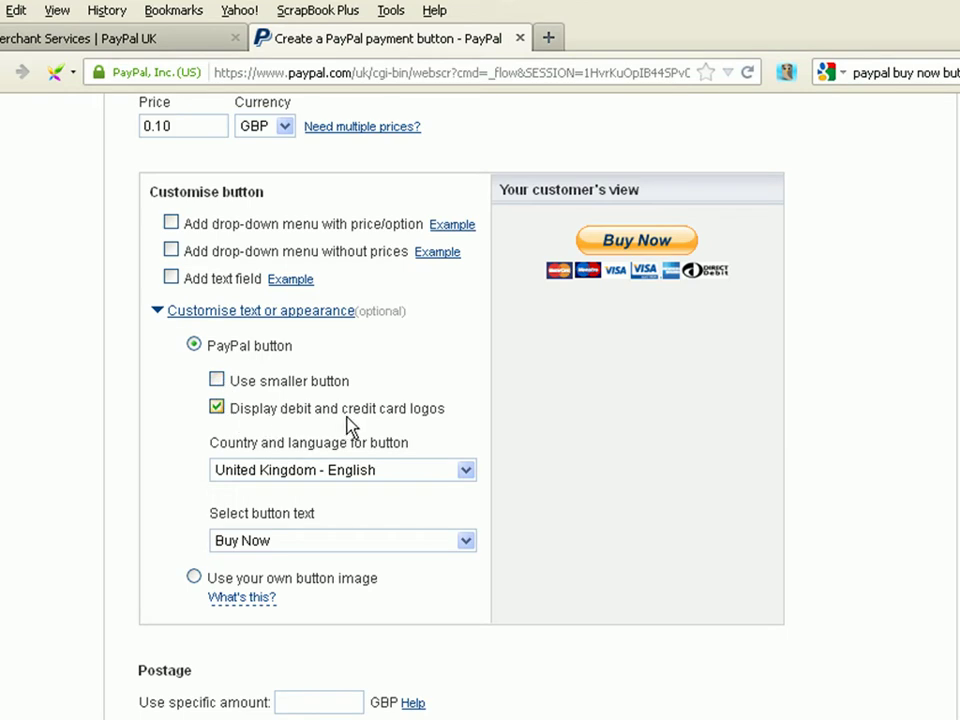
pyautogui.click(216, 408)
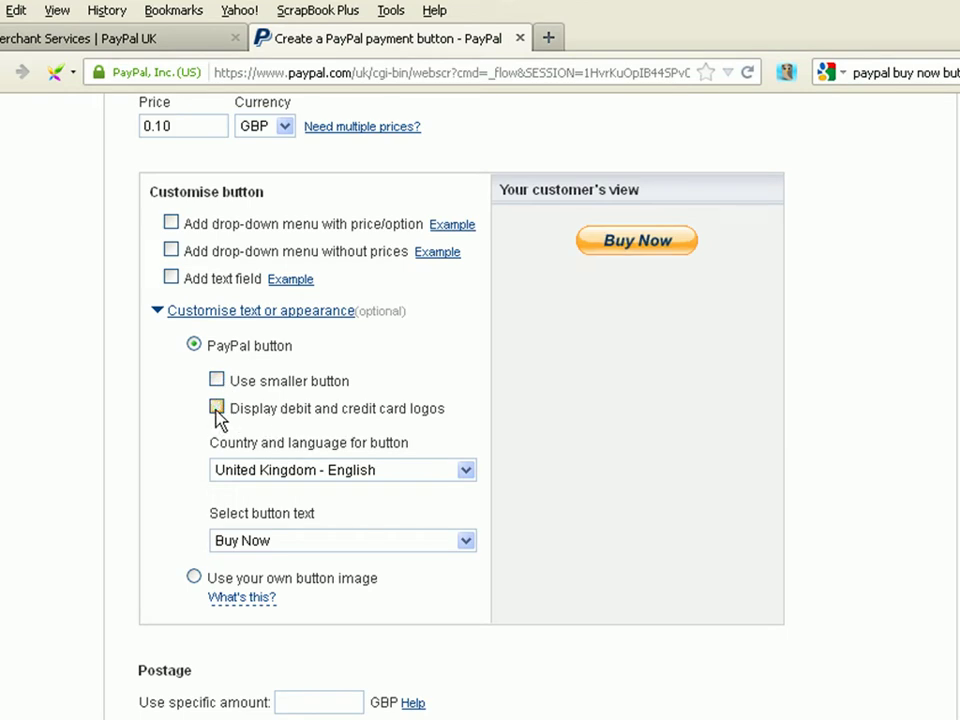
pyautogui.click(216, 408)
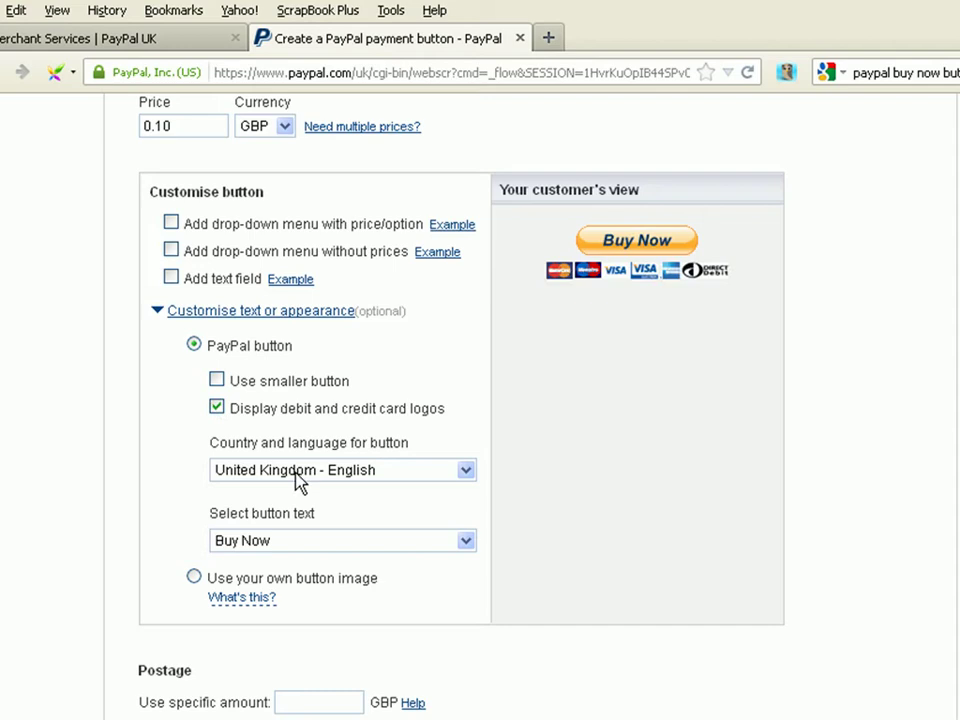
pyautogui.click(466, 543)
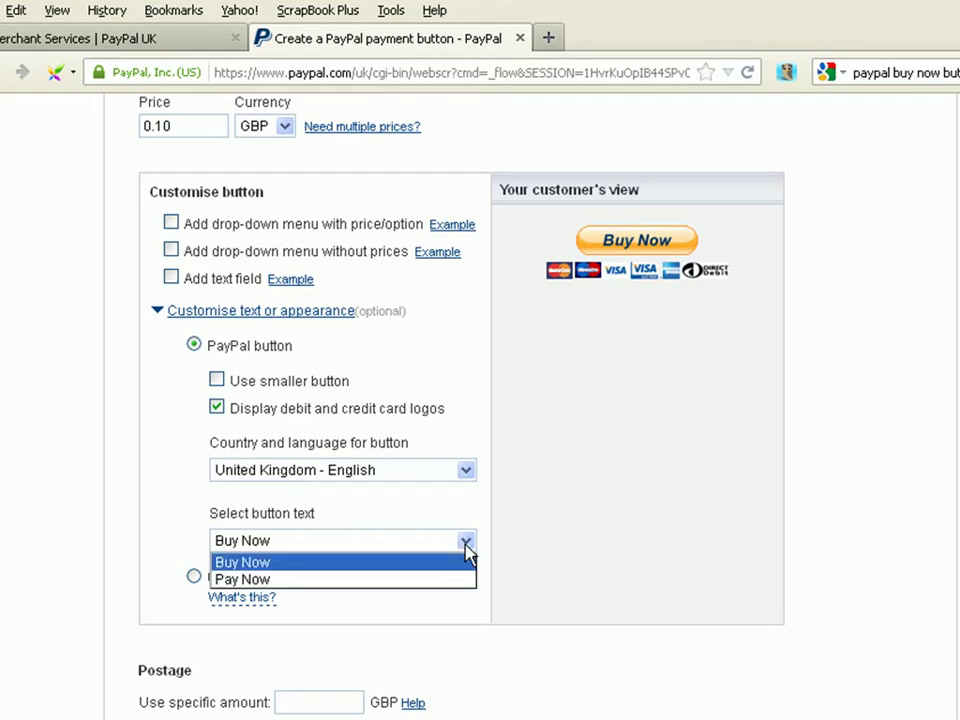
pyautogui.click(466, 548)
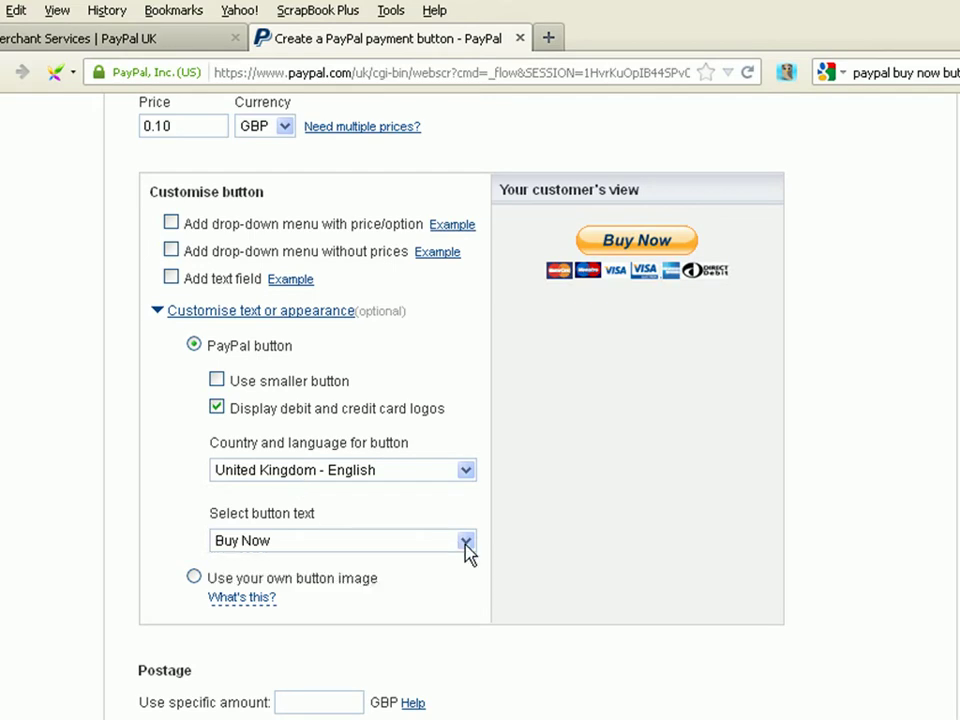
pyautogui.click(194, 579)
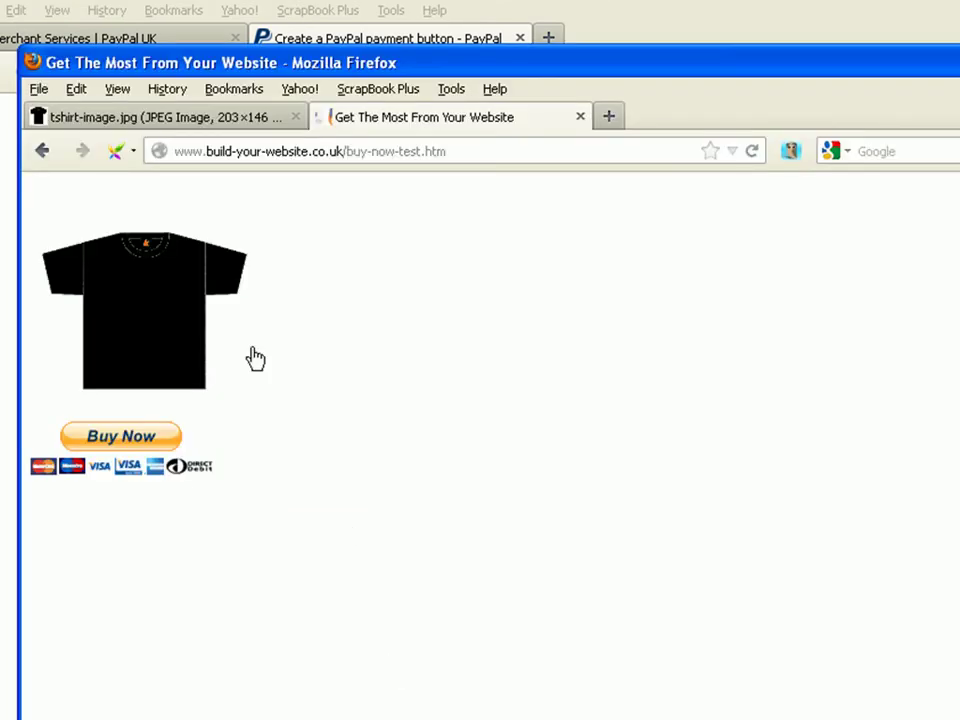
pyautogui.click(206, 118)
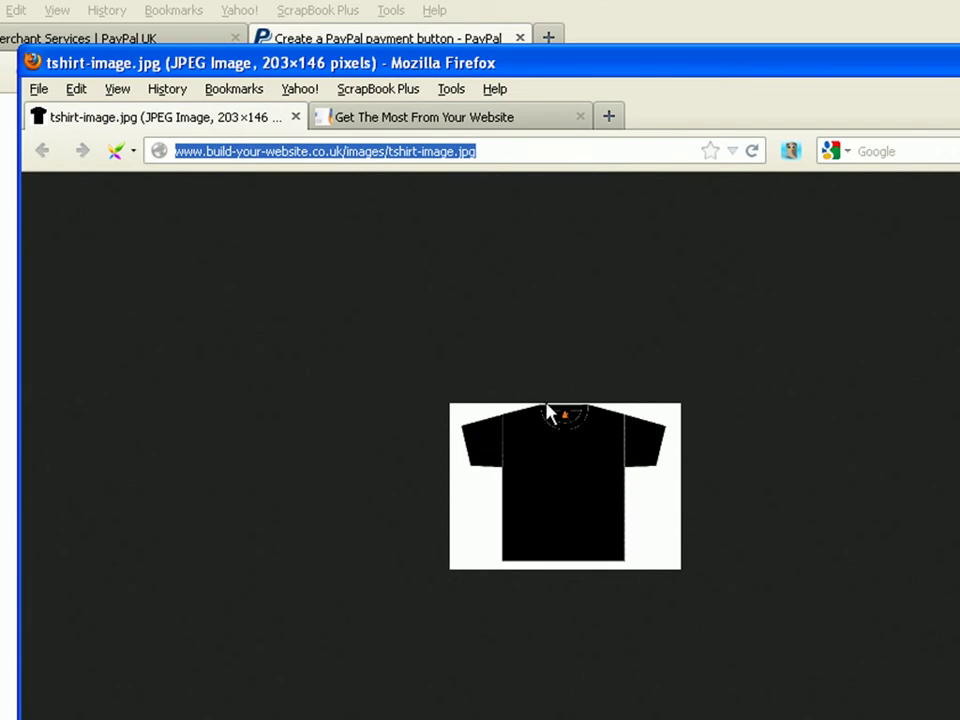
pyautogui.click(519, 120)
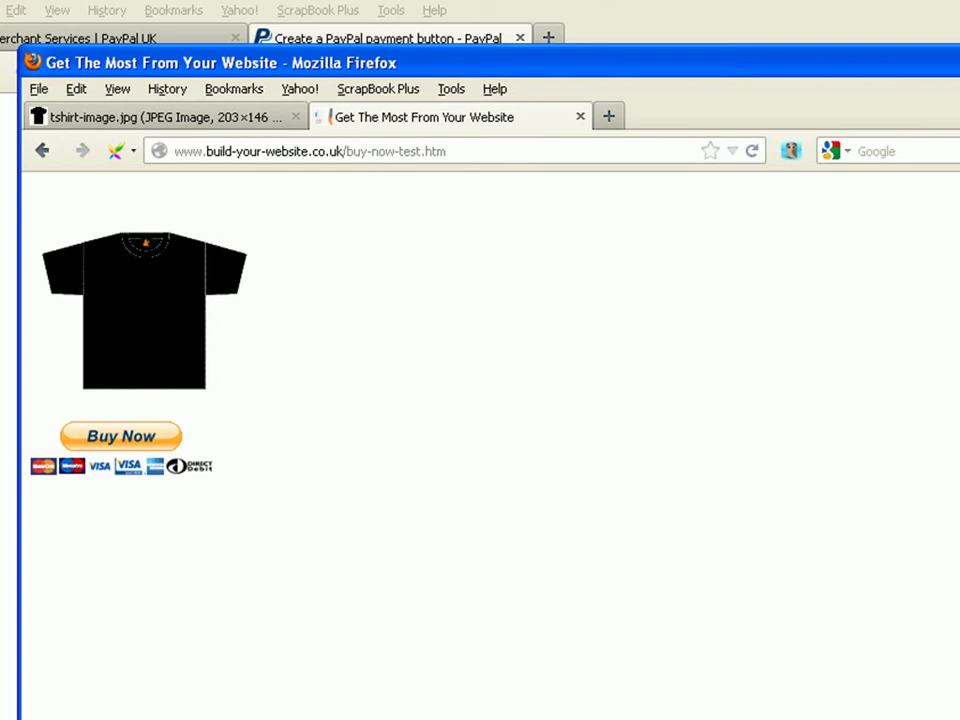
pyautogui.hotkey('alt', 'Tab')
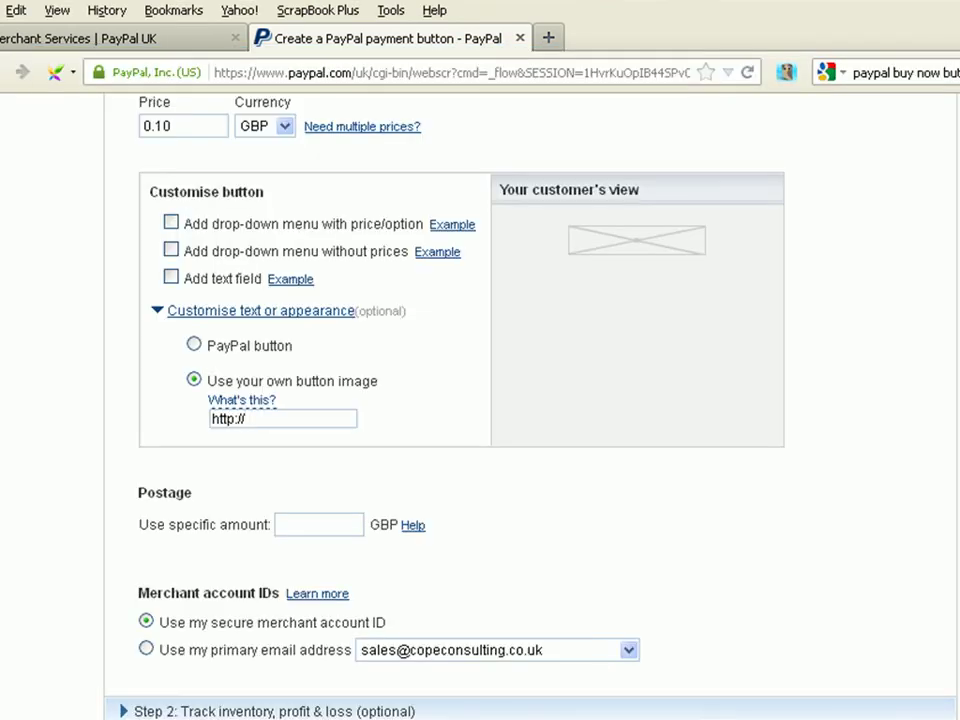
# Switch back to the standard PayPal button and focus the Postage 'Use specific amount' field
pyautogui.click(195, 346)
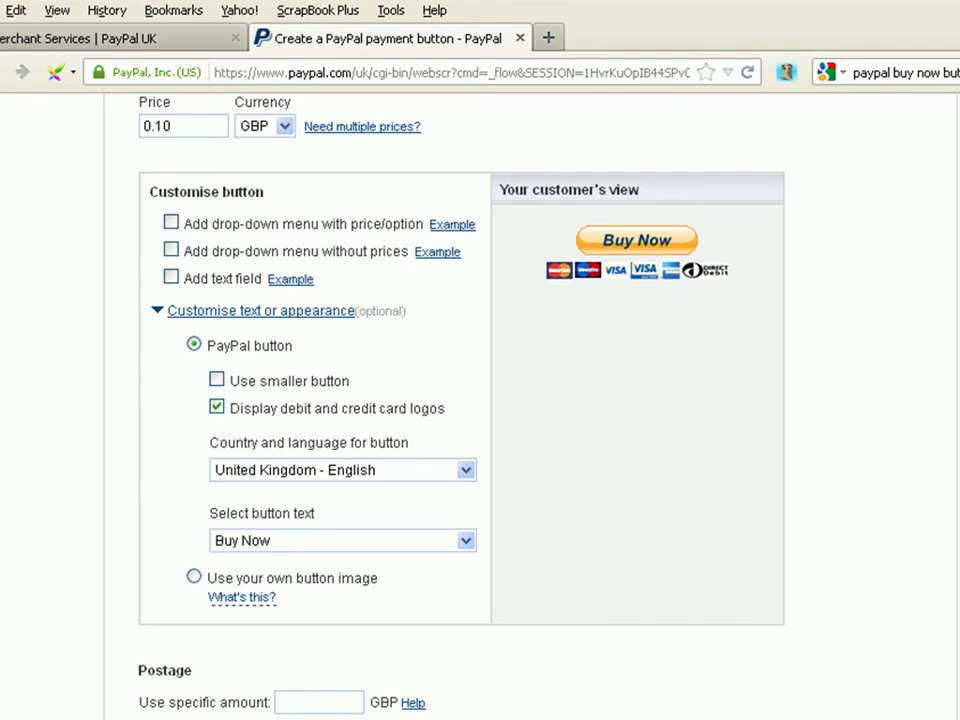
pyautogui.scroll(-7, 480, 400)
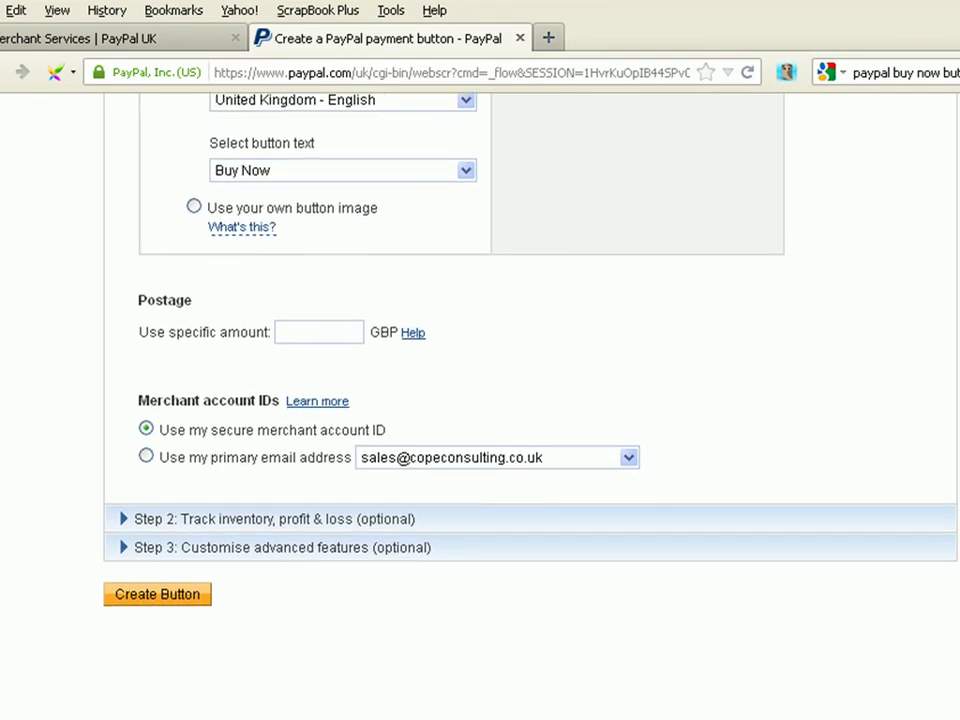
pyautogui.scroll(-2, 610, 550)
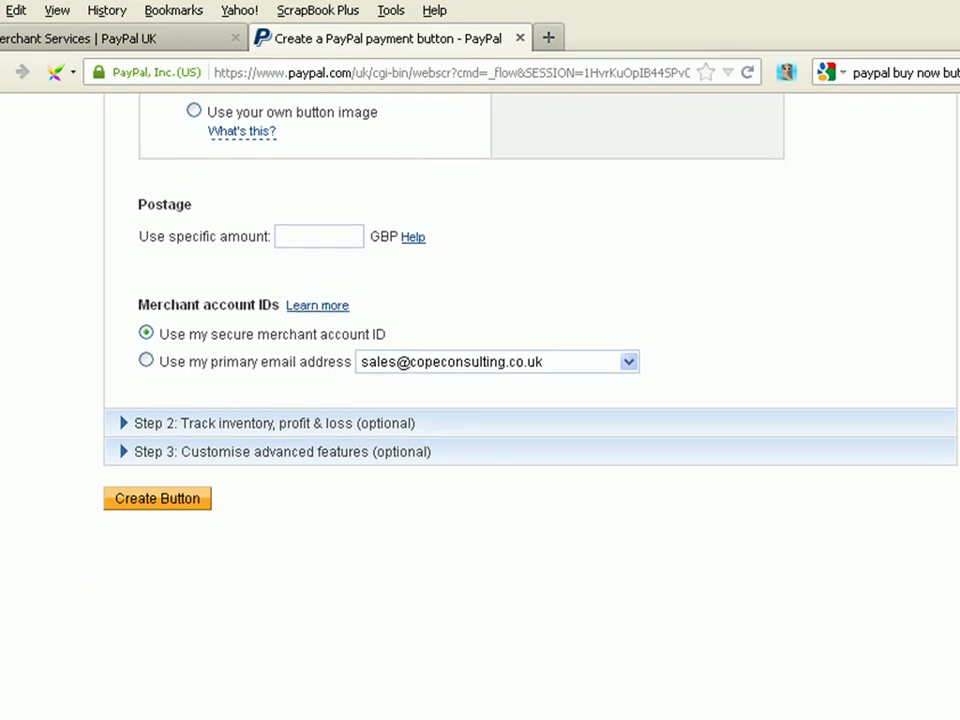
pyautogui.scroll(2, 610, 550)
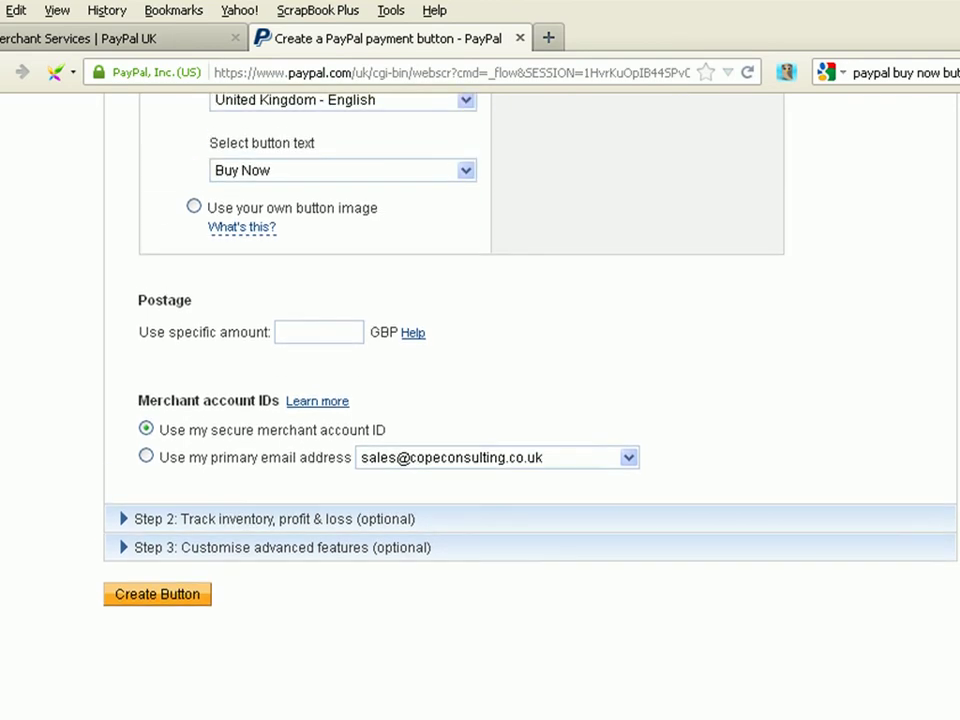
pyautogui.click(326, 334)
pyautogui.scroll(-3, 480, 400)
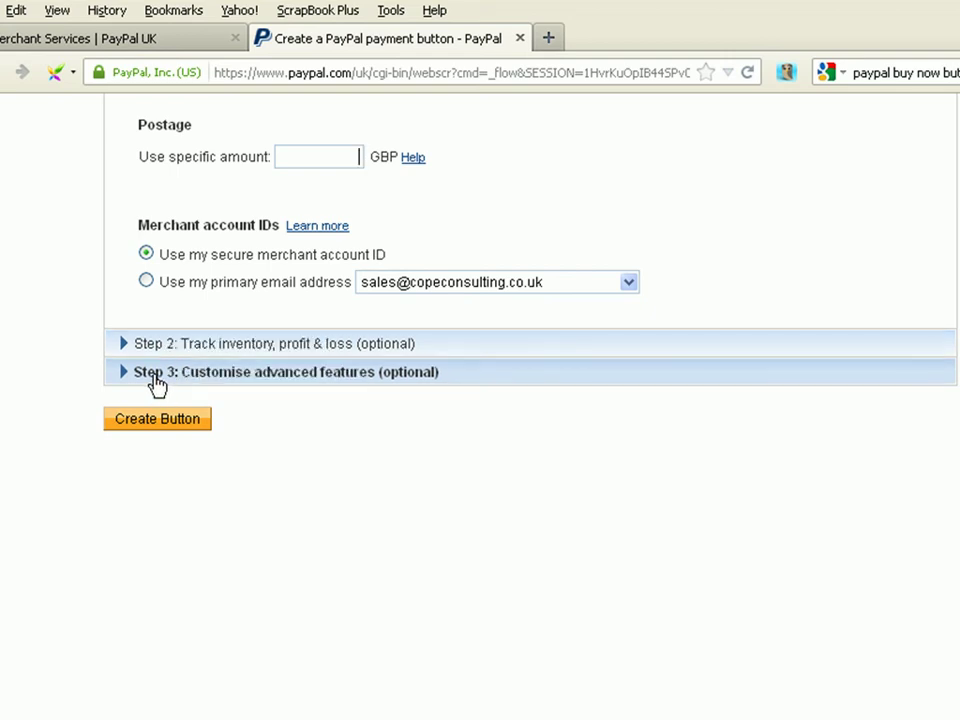
# Expand 'Step 3: Customise advanced features' and review its quantity, instructions, address and URL options
pyautogui.click(172, 380)
pyautogui.scroll(-5, 449, 533)
pyautogui.scroll(5, 530, 400)
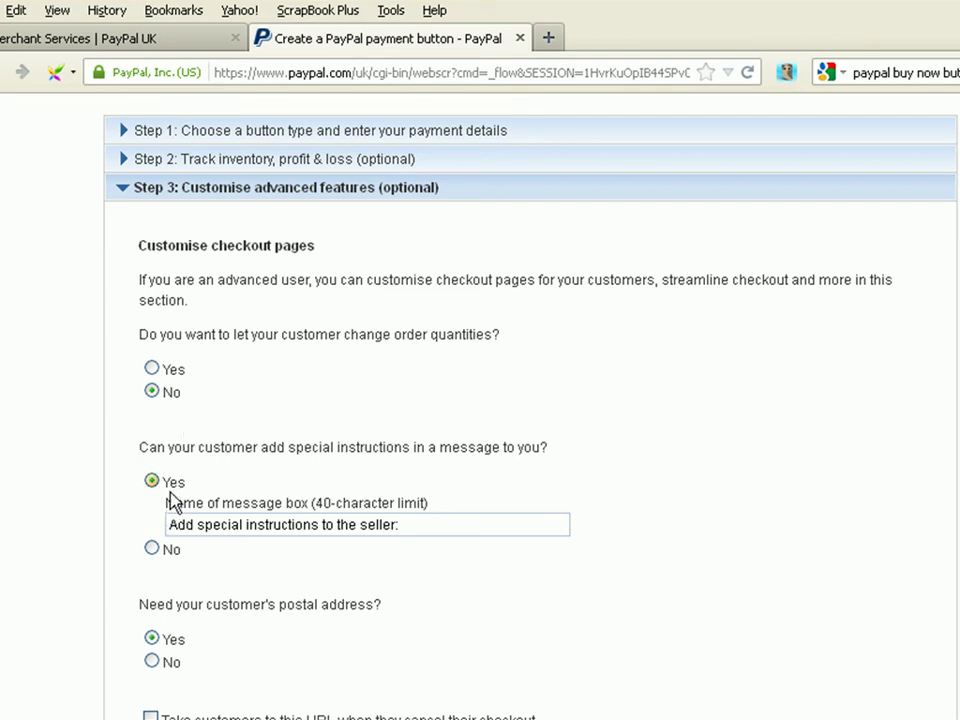
pyautogui.scroll(-3, 671, 448)
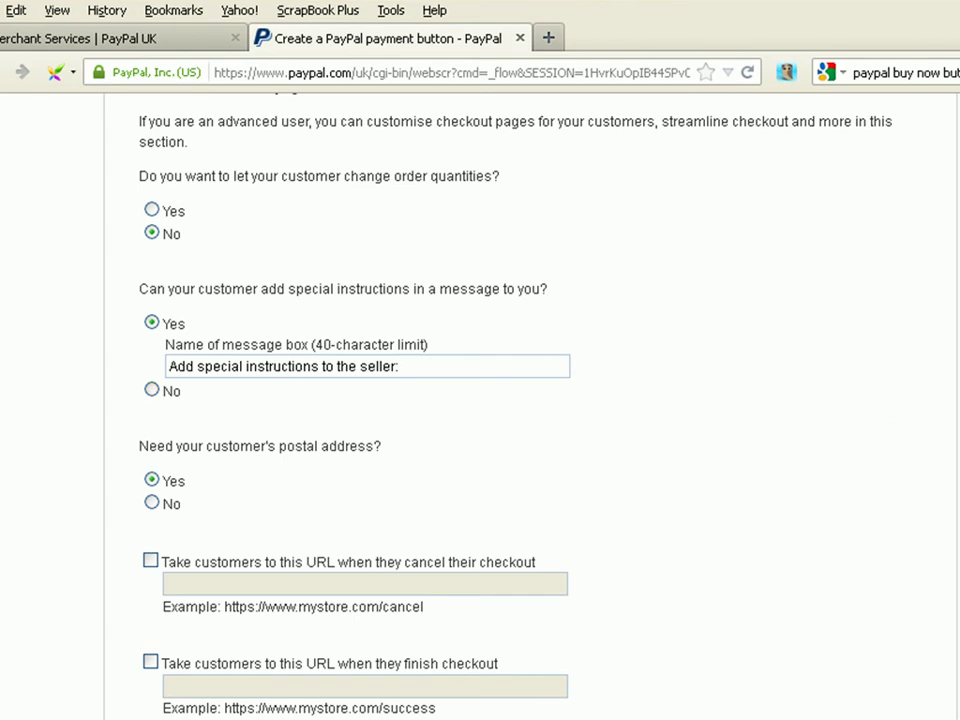
pyautogui.scroll(-2, 480, 400)
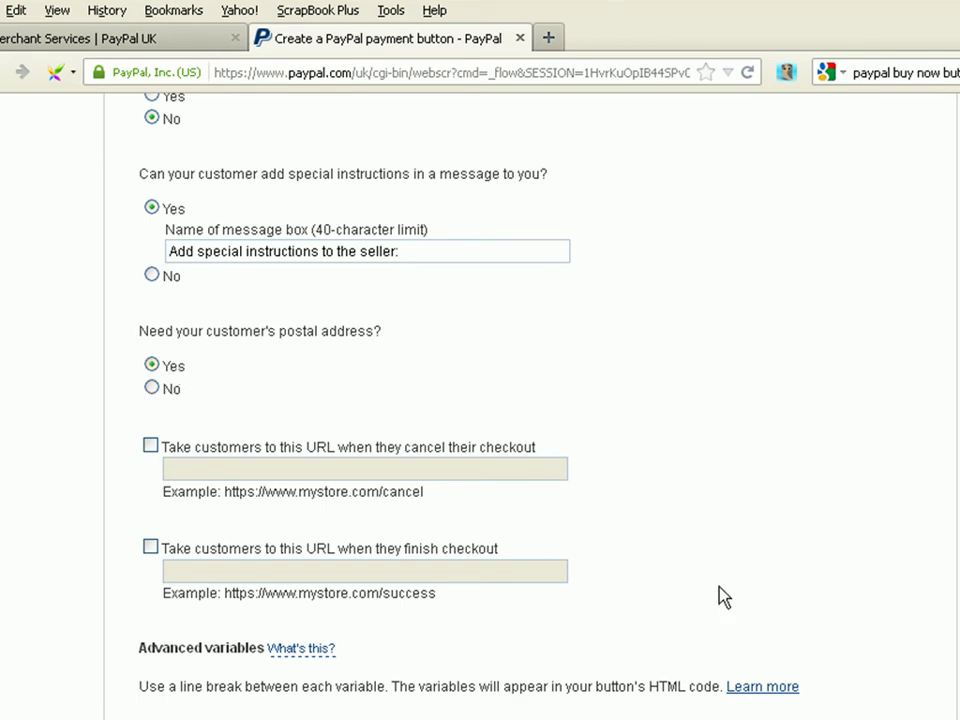
pyautogui.scroll(-2, 546, 398)
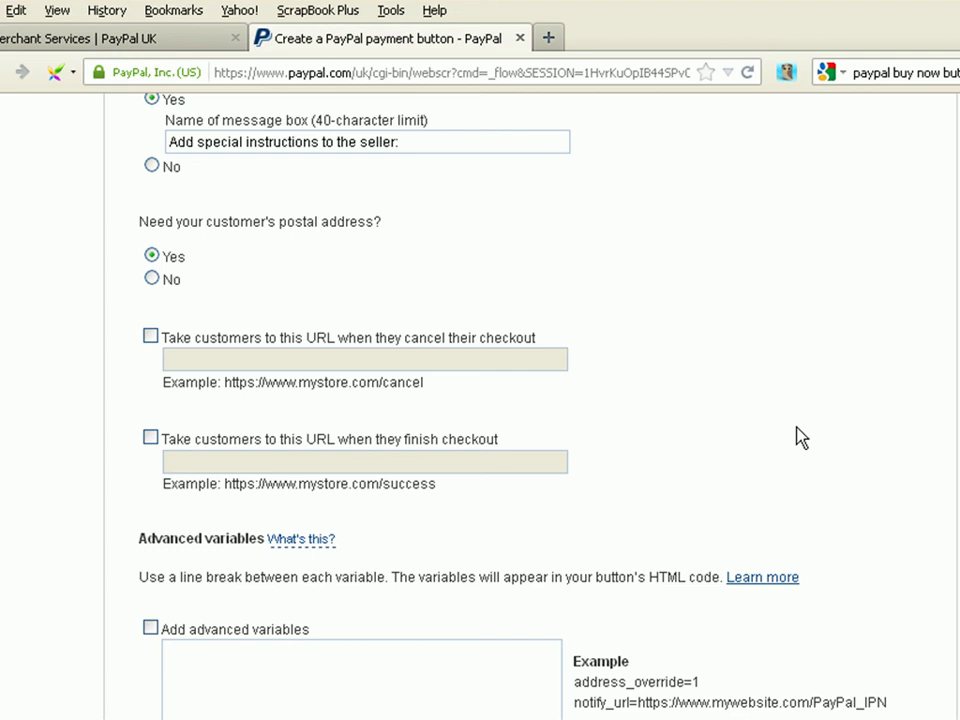
pyautogui.scroll(-3, 480, 400)
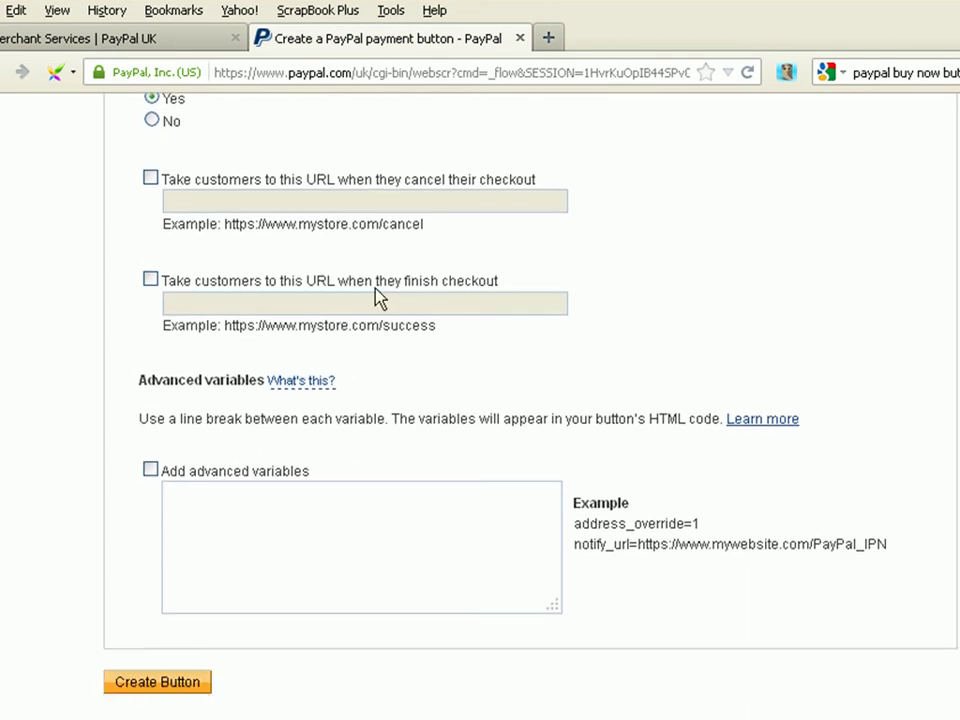
# Create the Buy Now button and select all of its generated HTML code
pyautogui.click(186, 680)
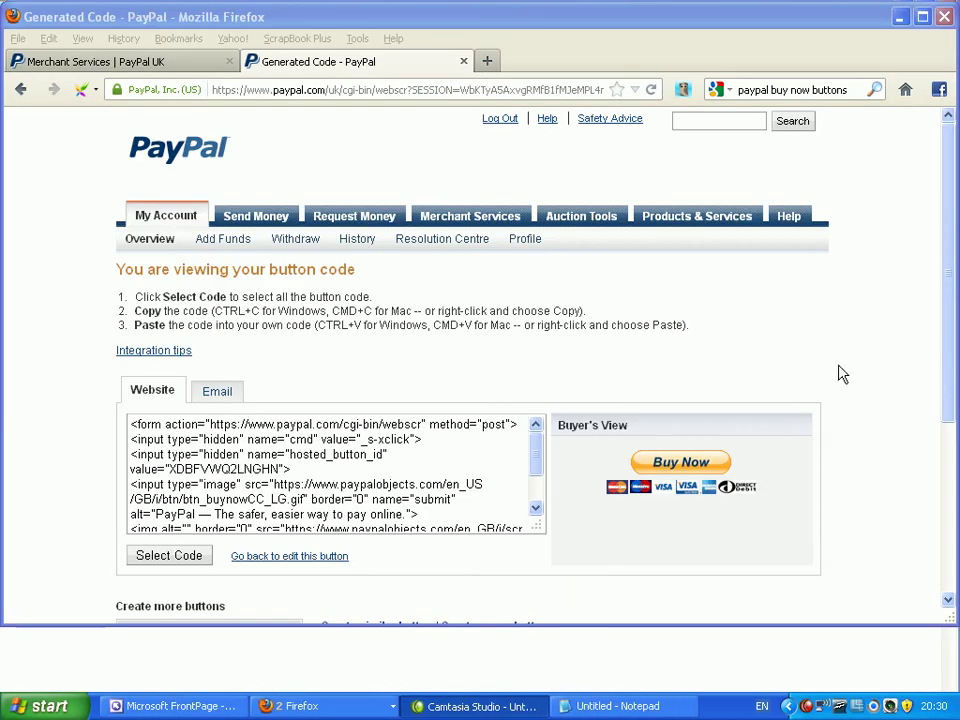
pyautogui.scroll(-1, 940, 411)
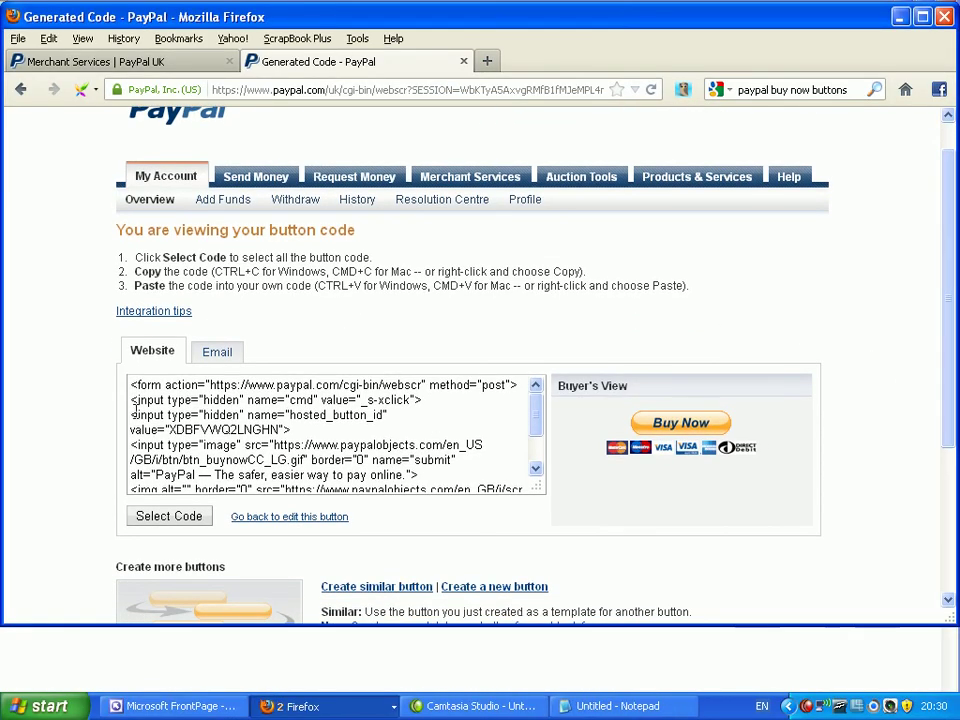
pyautogui.moveTo(534, 435)
pyautogui.mouseDown()
pyautogui.moveTo(534, 443)
pyautogui.moveTo(535, 413)
pyautogui.mouseUp()
pyautogui.click(188, 519)
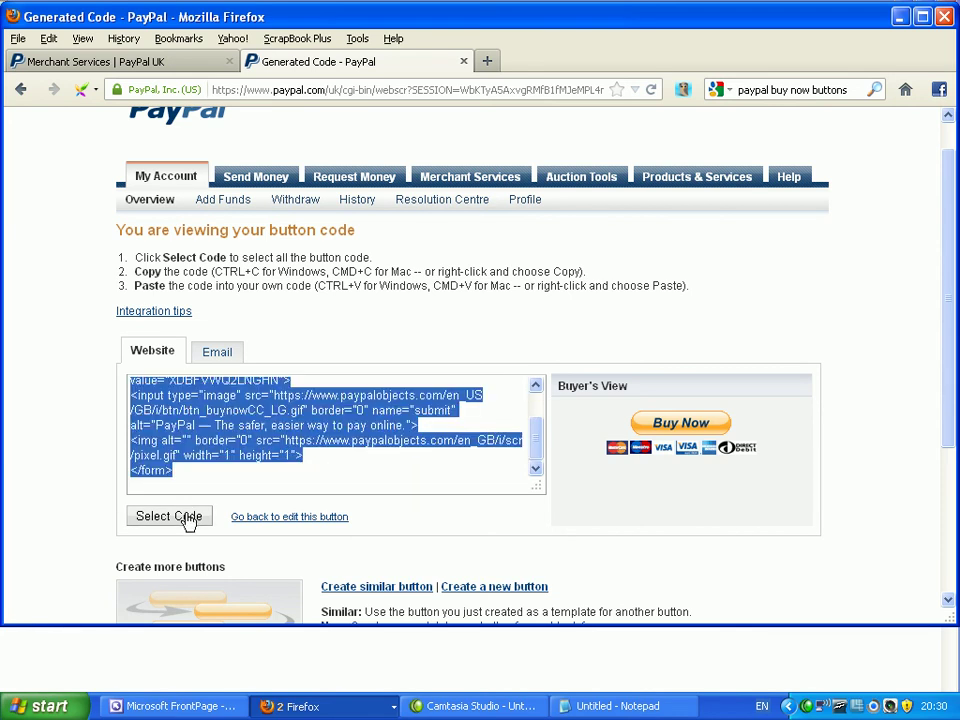